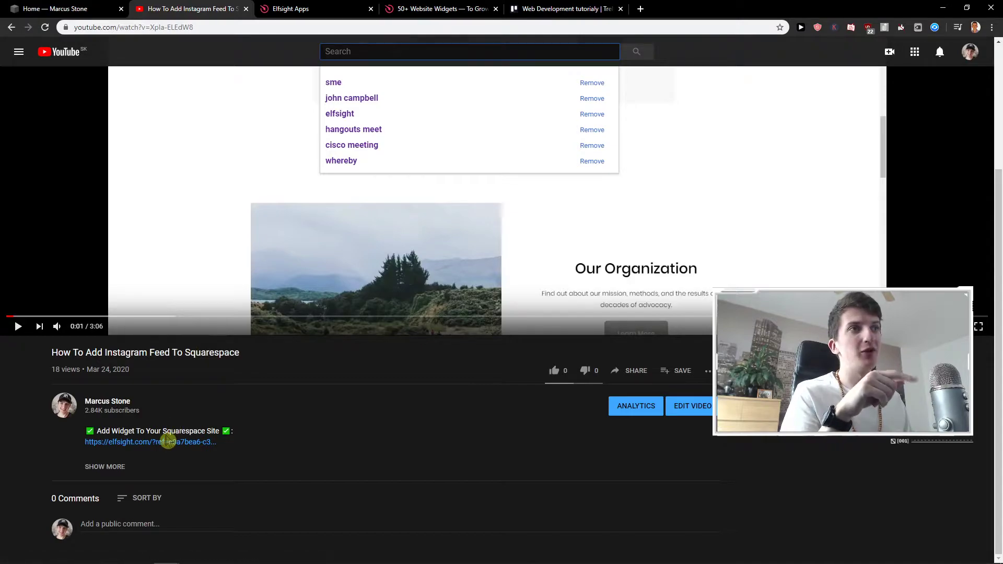
Open the elfsight.com link from the YouTube video description in a background tab
middle_click(157, 443)
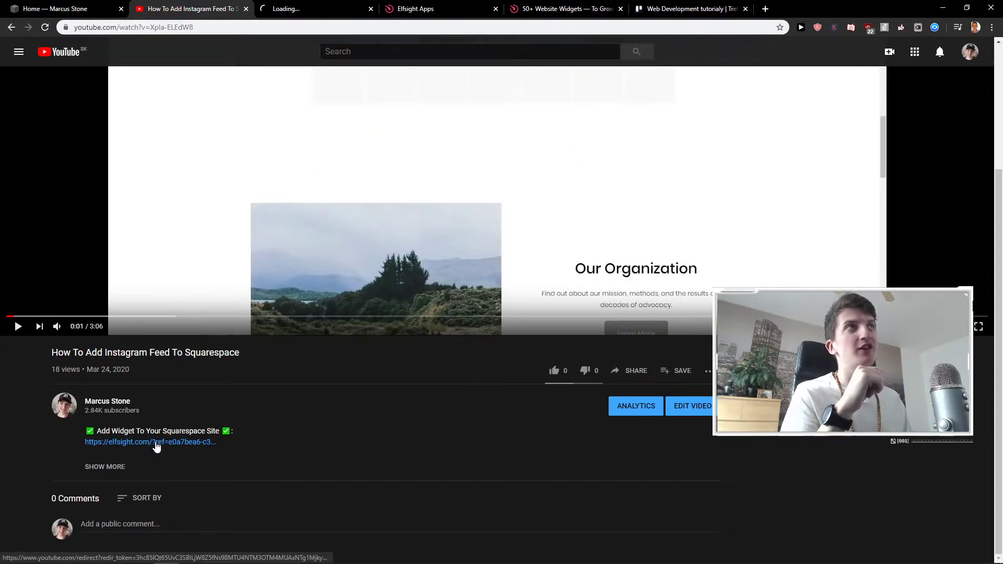
Cancel the newsletter Popup widget editor and confirm leaving without saving
click(306, 12)
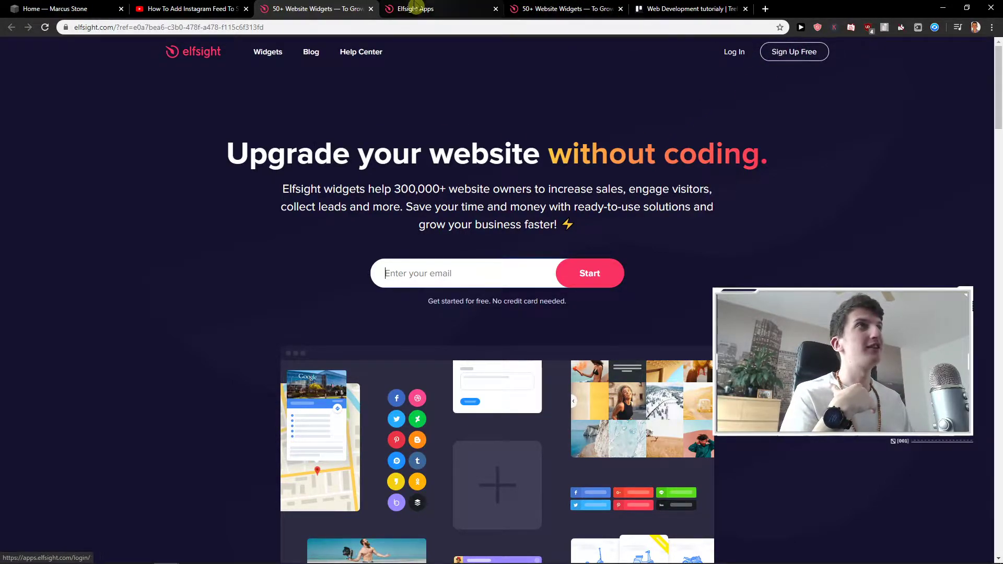
click(416, 7)
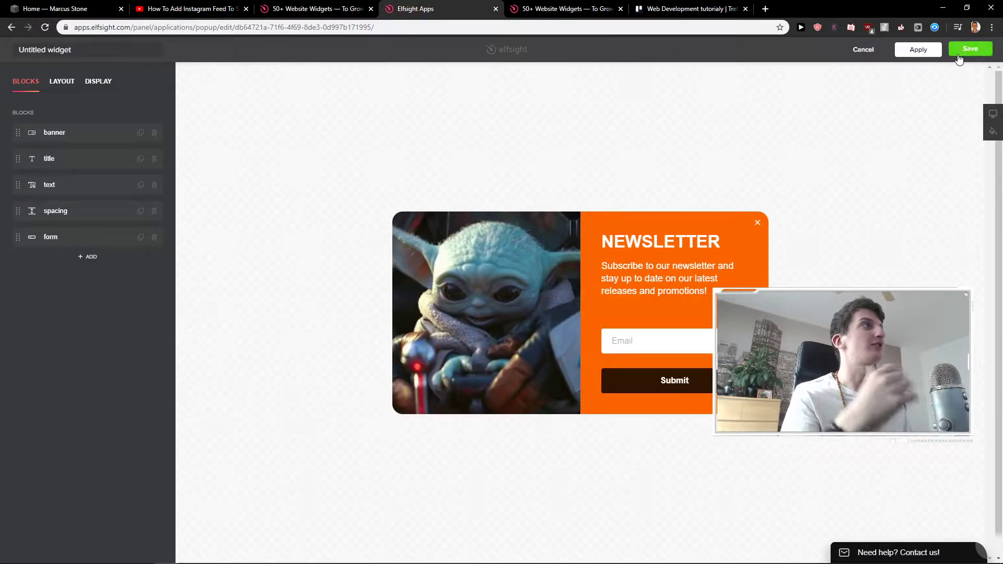
click(863, 53)
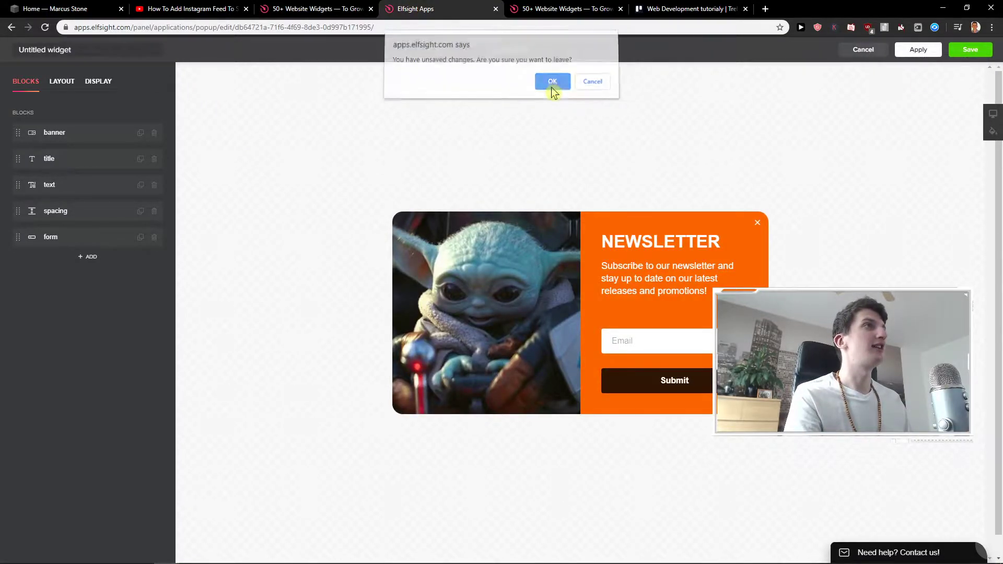
click(553, 84)
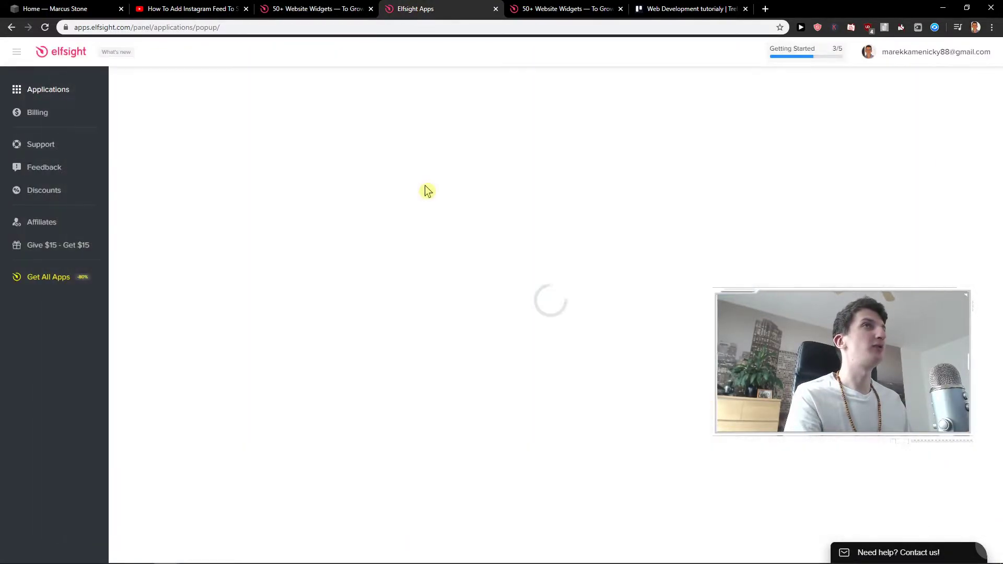
Search the other applications for live chat and create an All-in-One Chat widget
click(36, 94)
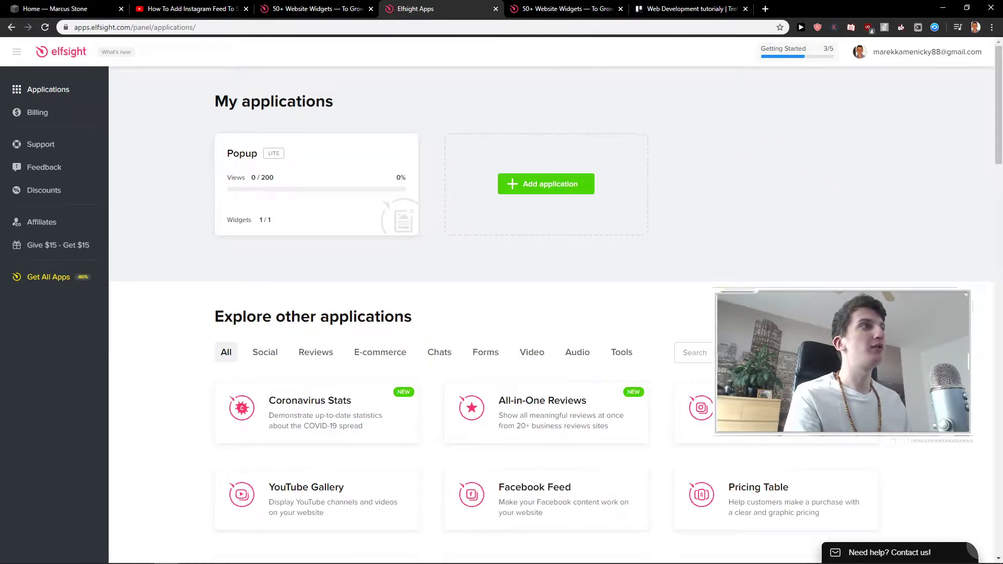
click(695, 353)
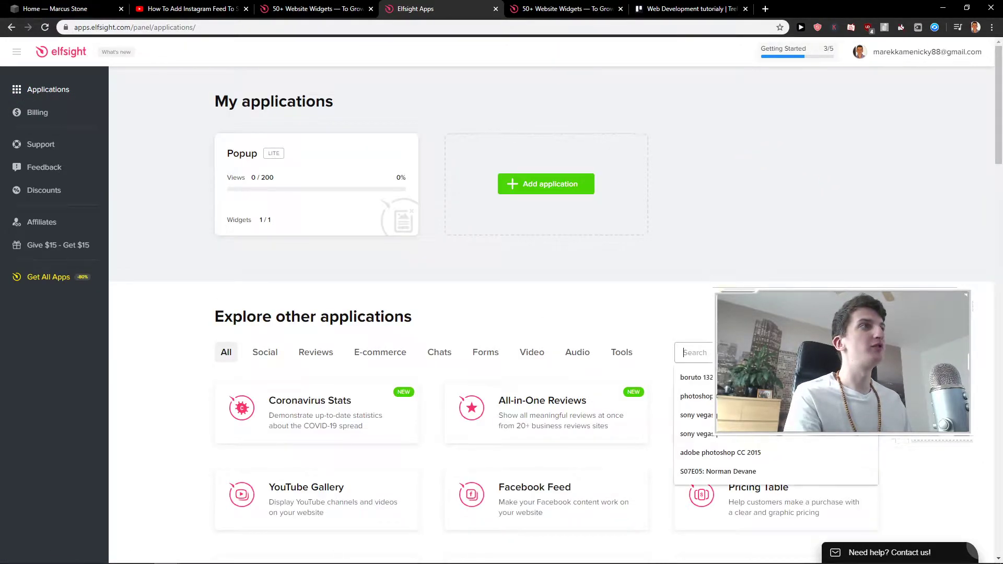
text(I)
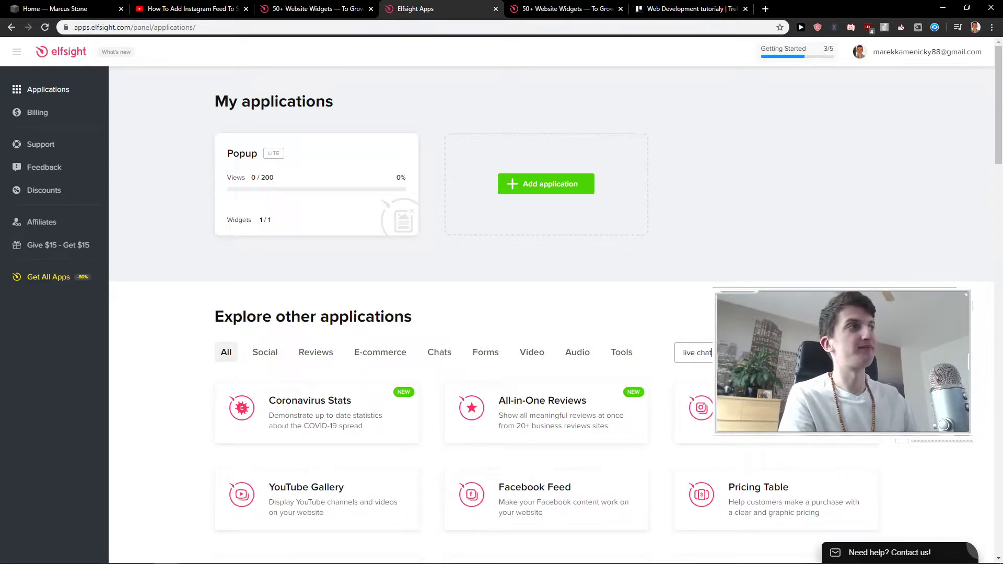
scroll(595, 353, down, 3)
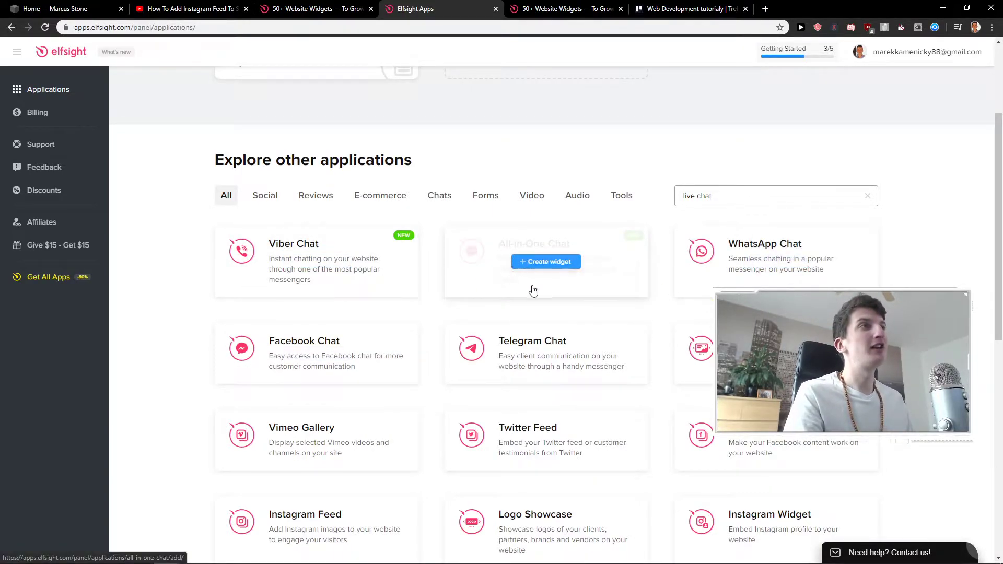
click(579, 264)
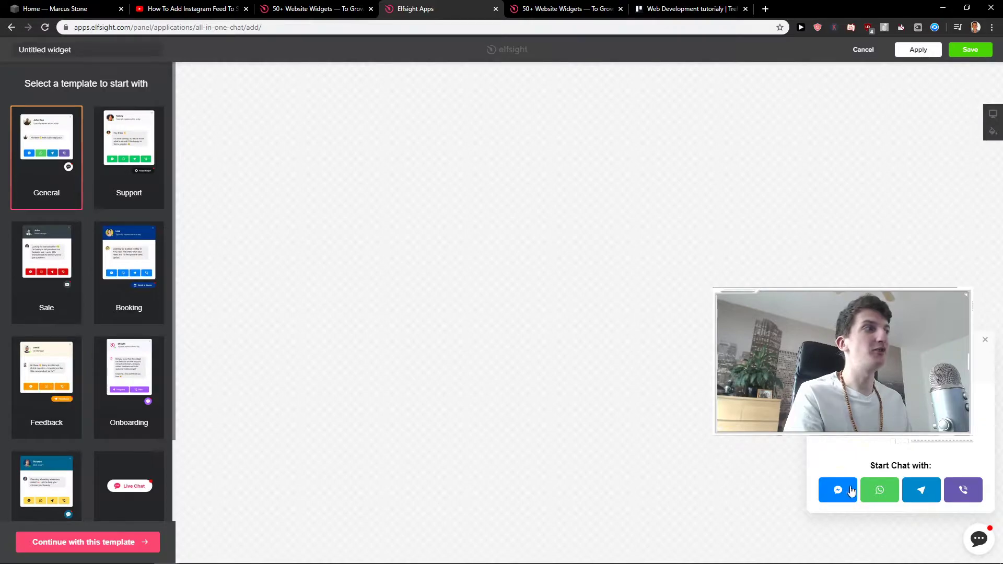
click(121, 193)
click(54, 277)
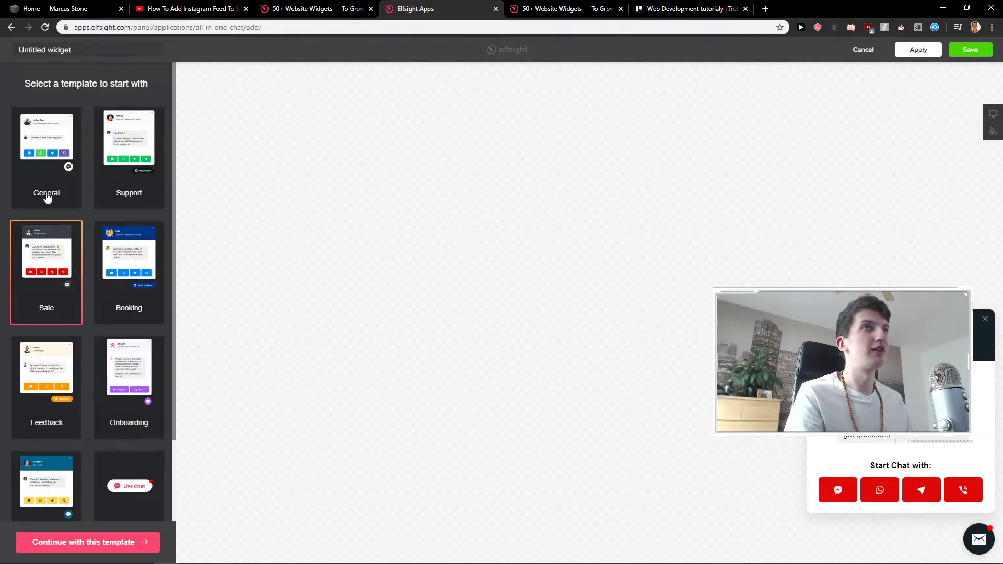
click(35, 162)
click(122, 293)
click(36, 179)
scroll(70, 355, down, 2)
scroll(69, 356, down, 1)
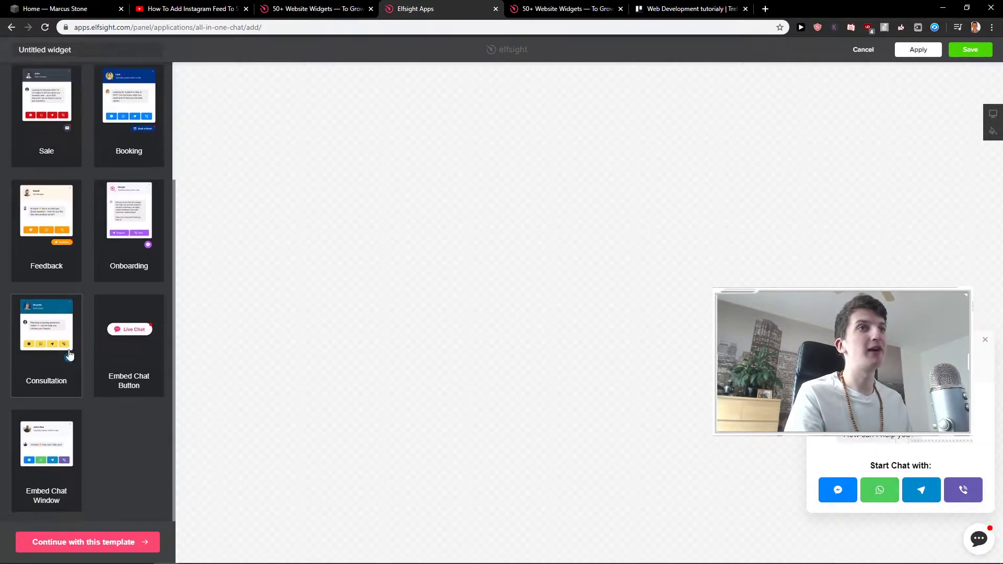
scroll(70, 357, up, 3)
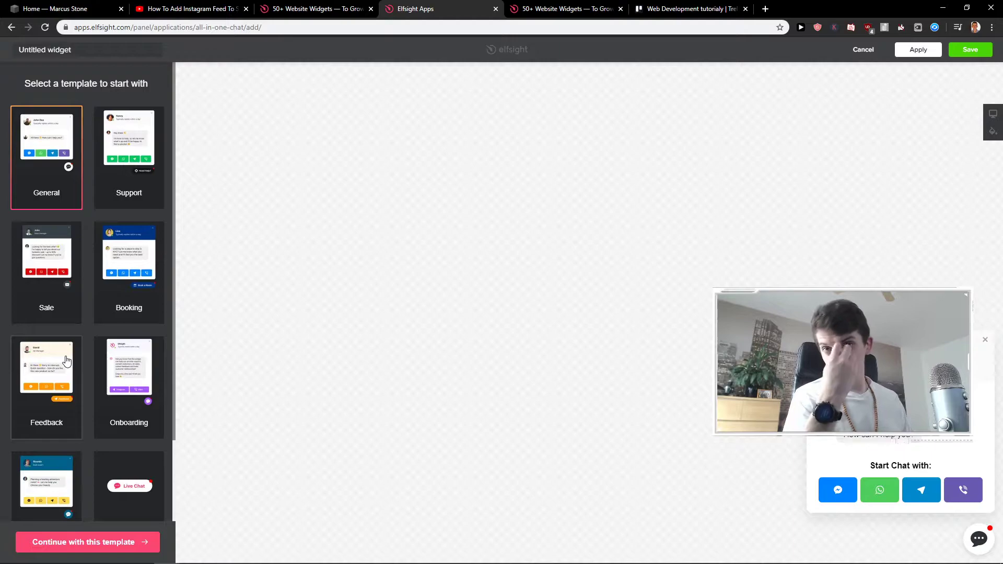
Apply the General template, look over WhatsApp and Telegram, then open Facebook Messenger settings
click(106, 544)
click(139, 123)
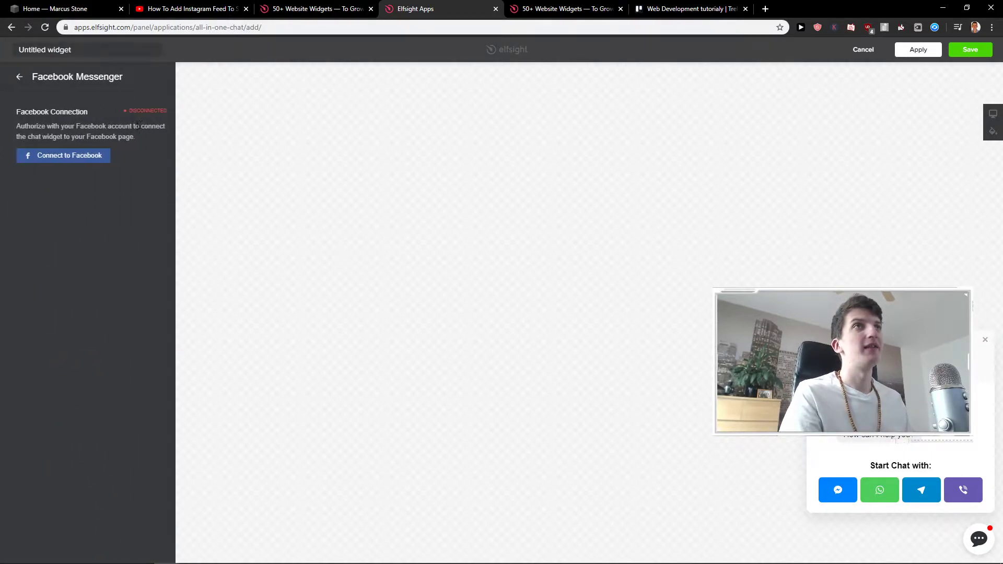
click(19, 77)
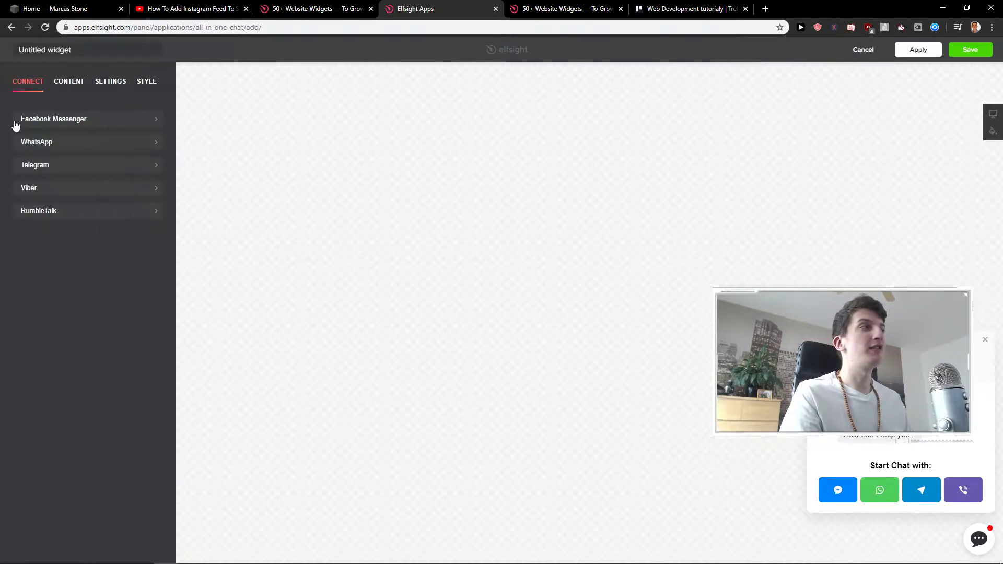
click(59, 153)
click(12, 78)
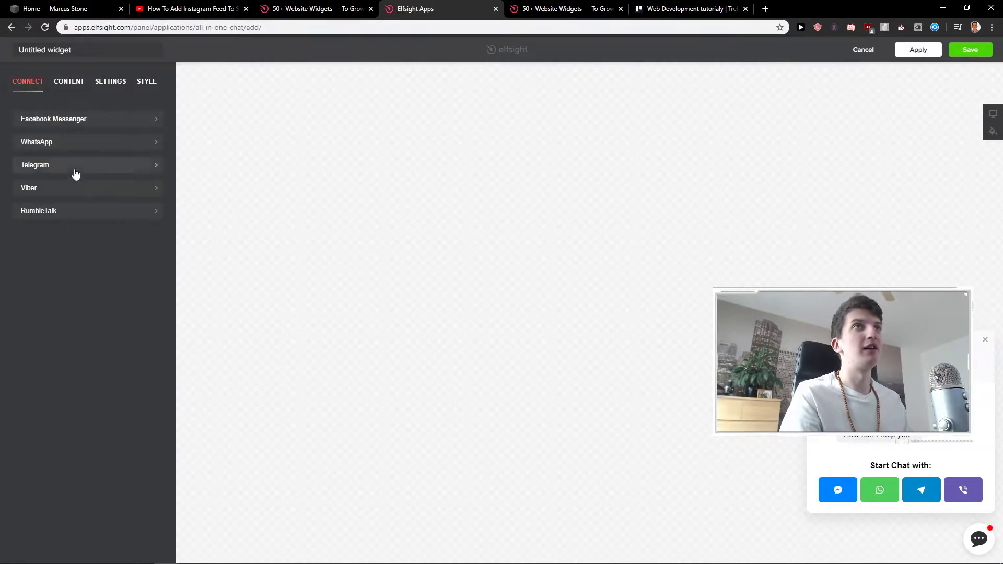
click(76, 174)
click(12, 79)
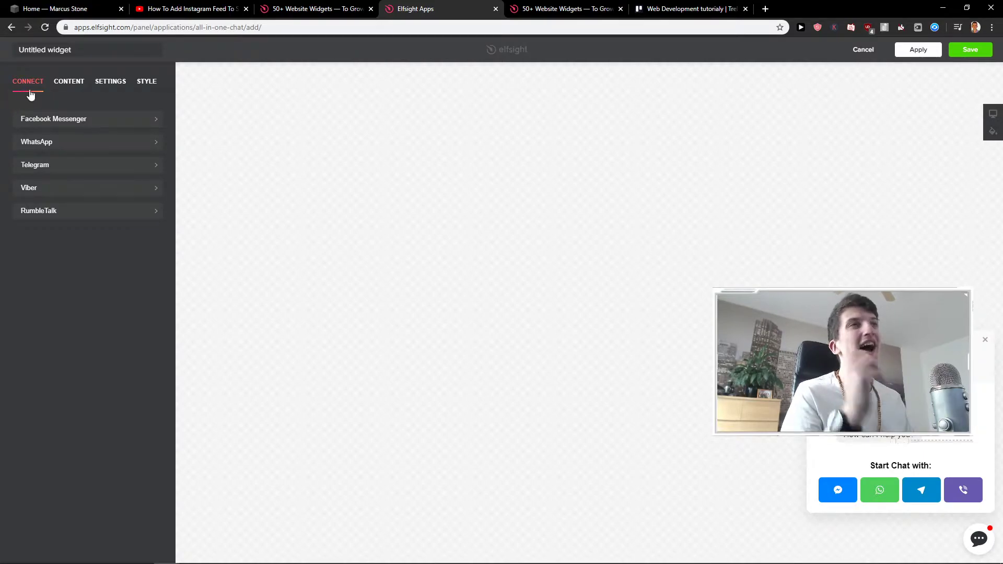
click(149, 122)
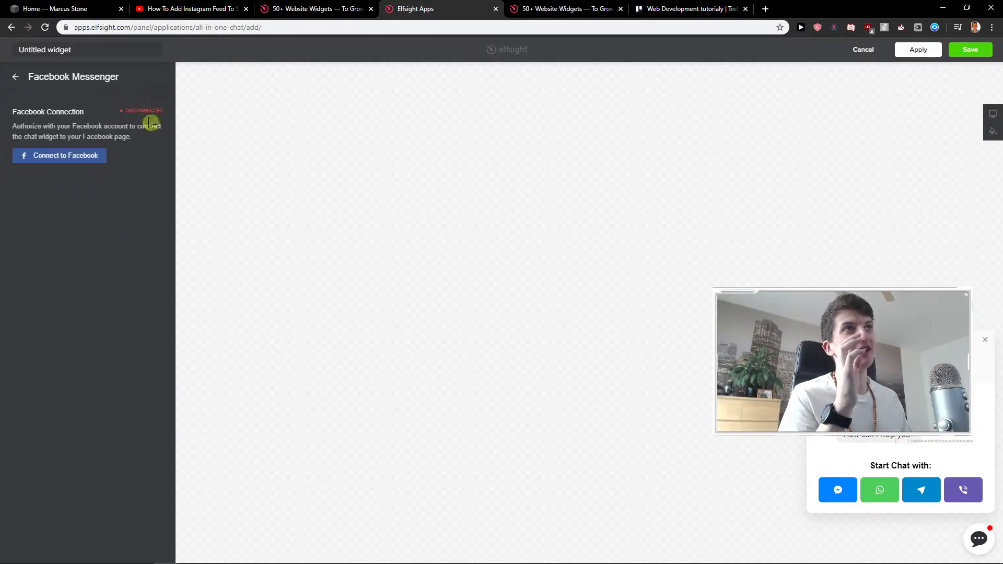
Go back from Facebook Messenger to the CONNECT channel list
click(14, 77)
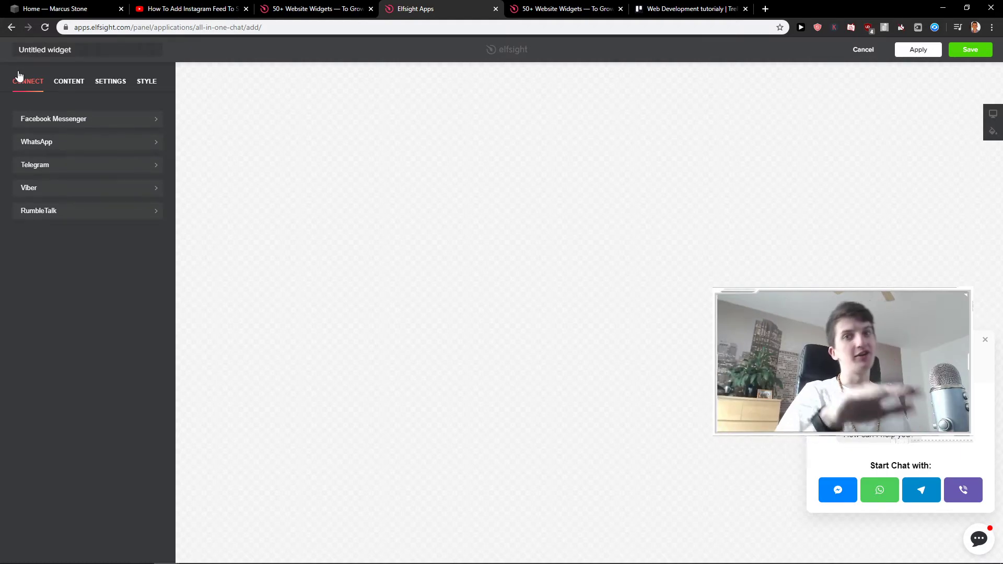
Save the new chat widget and select the free Lite plan
click(970, 52)
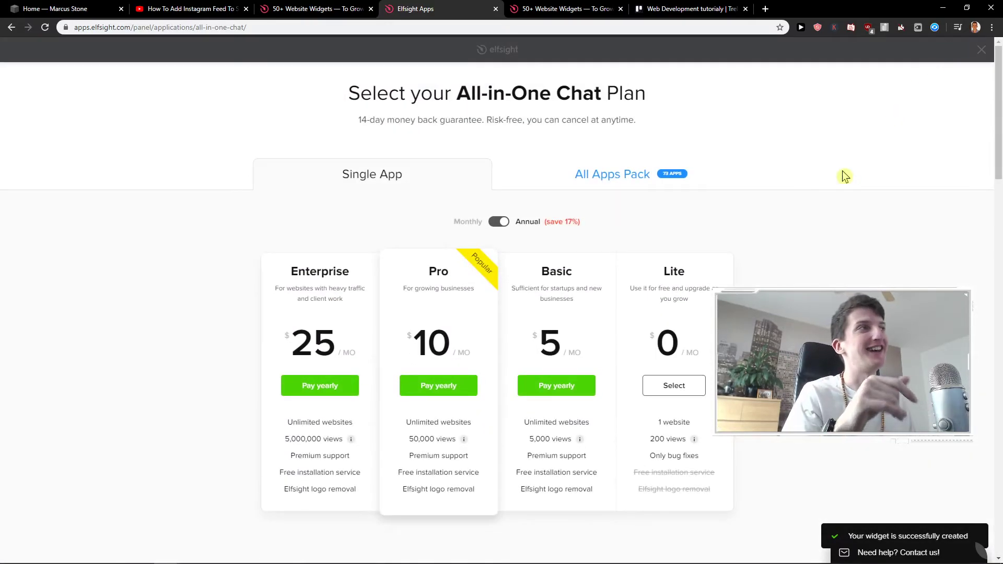
drag(663, 269, 708, 308)
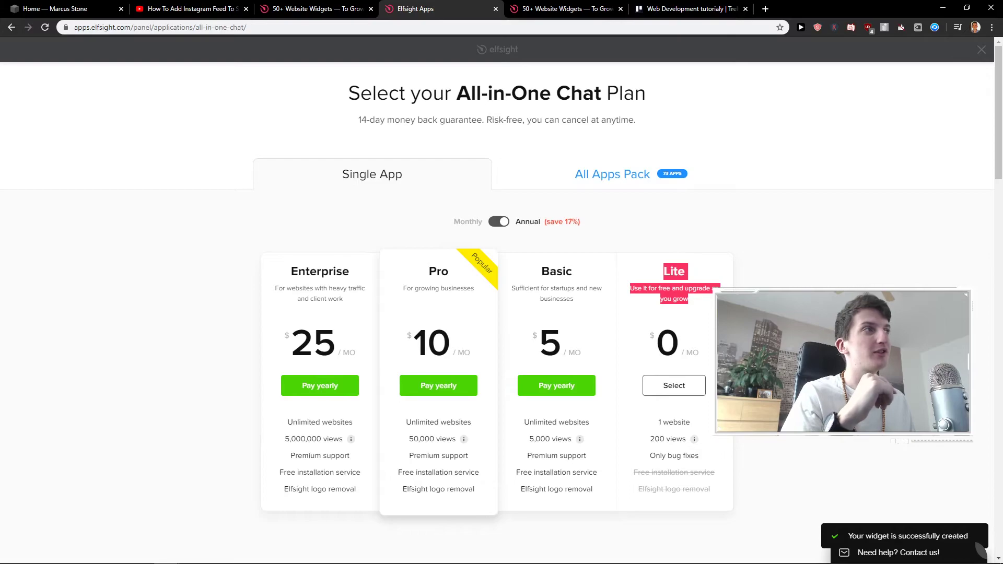
click(704, 311)
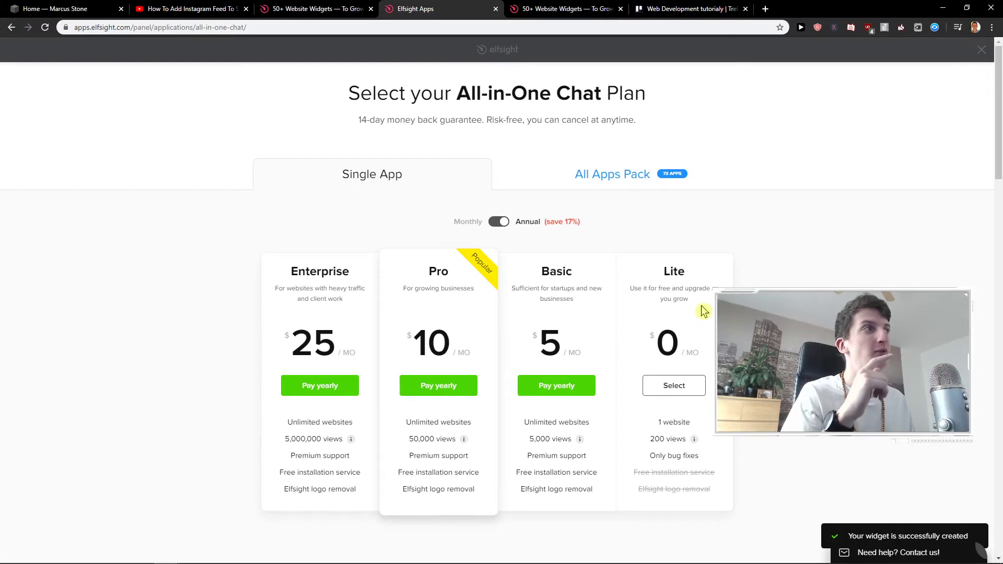
click(686, 385)
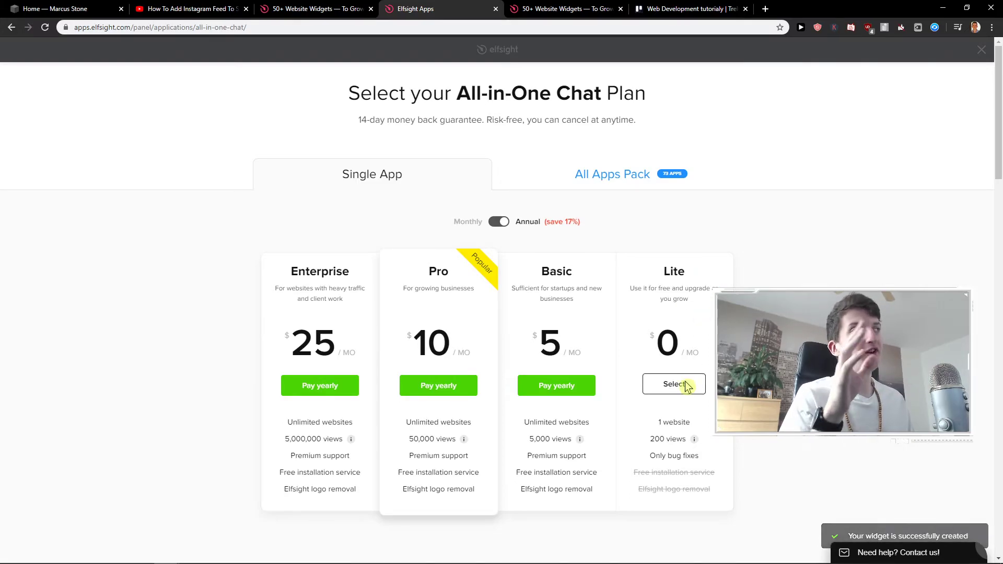
right_click(685, 384)
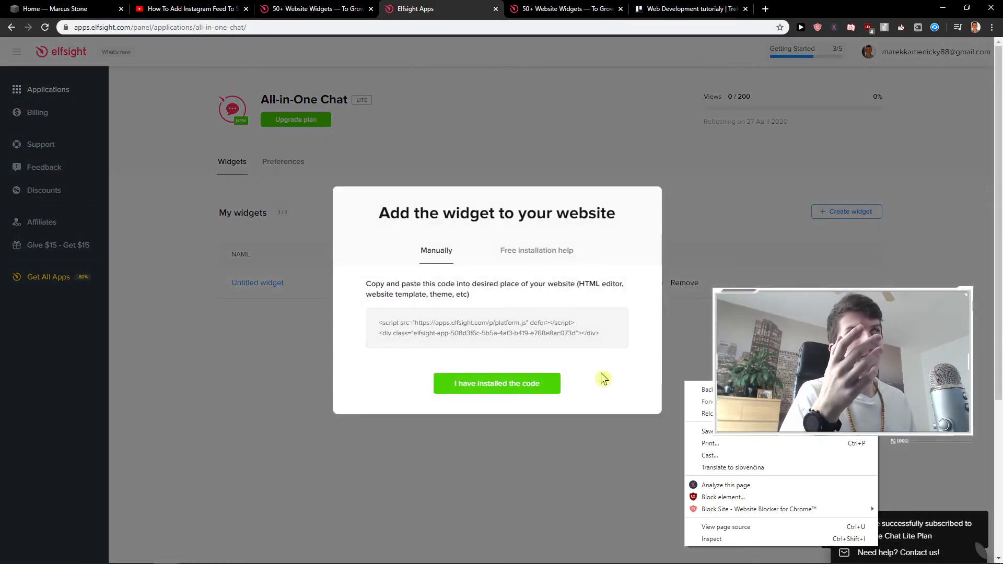
click(515, 453)
Copy the embed code from the 'Add the widget to your website' dialog
click(533, 343)
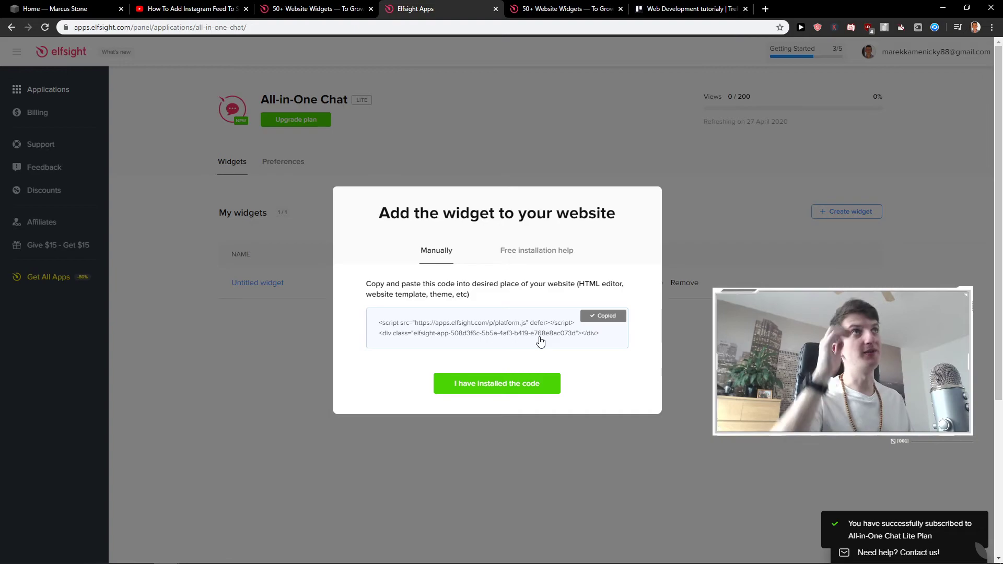
click(309, 9)
click(55, 9)
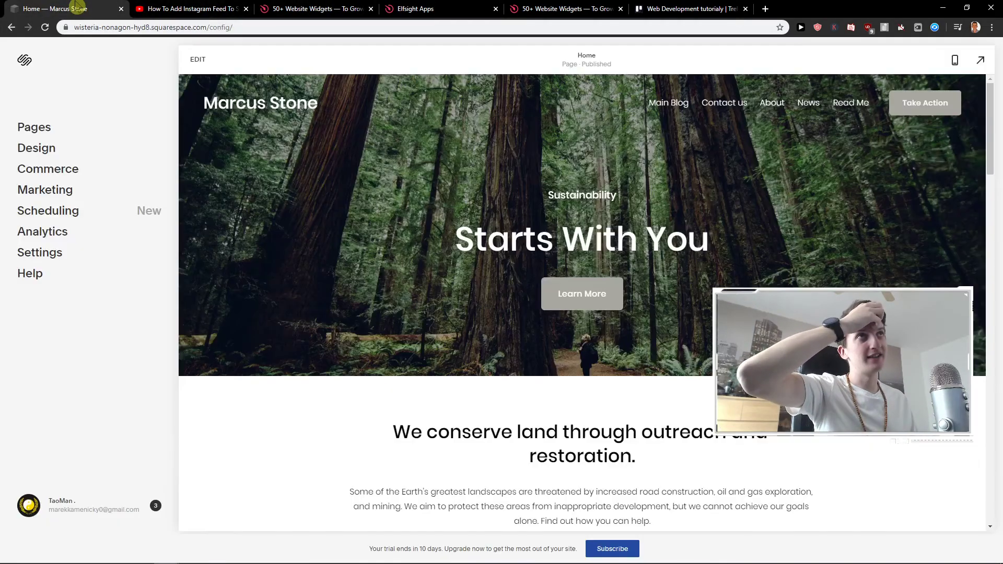
Paste the Elfsight embed code into Settings > Advanced > Code Injection Header and save
click(47, 258)
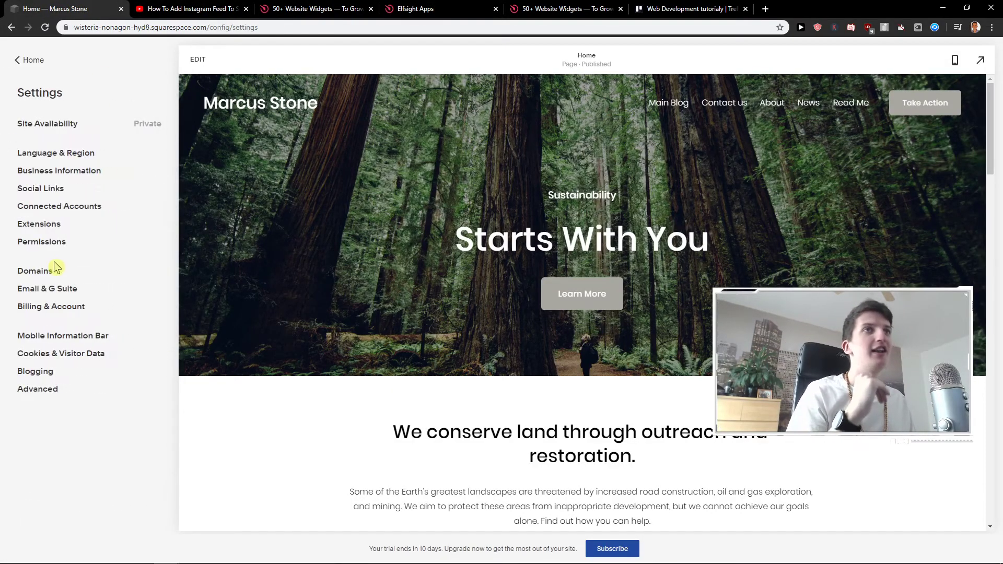
click(37, 397)
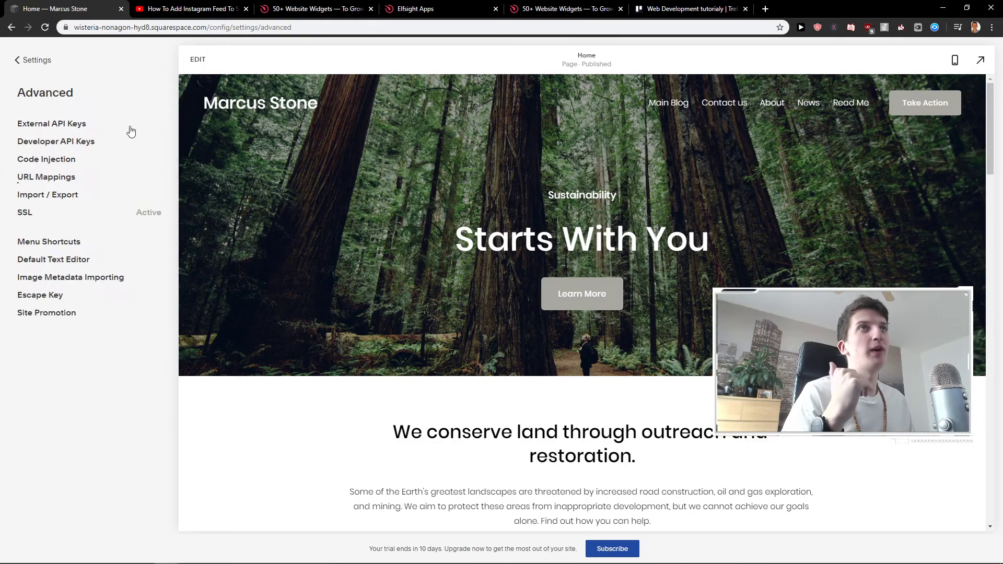
click(71, 165)
click(125, 228)
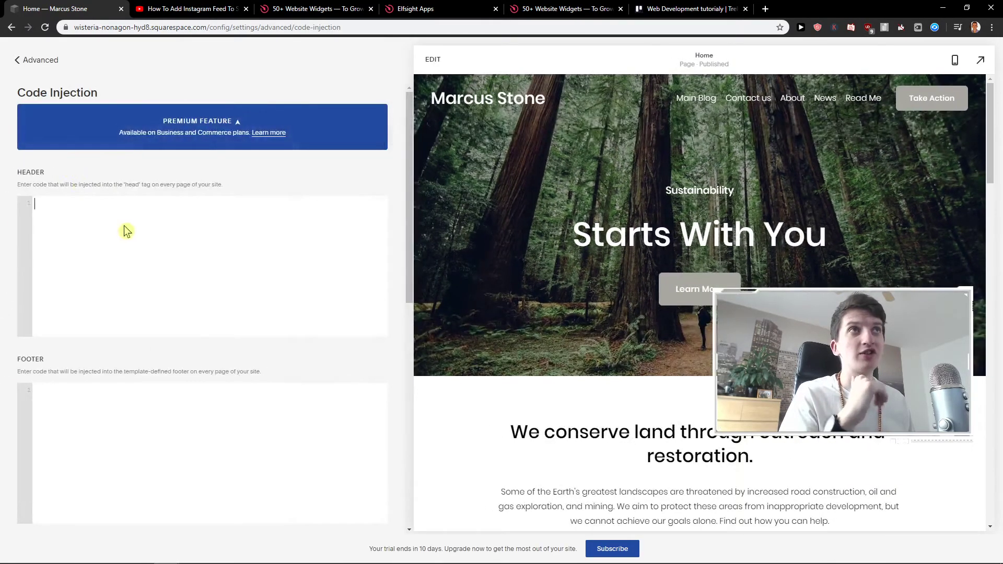
key(ctrl+v)
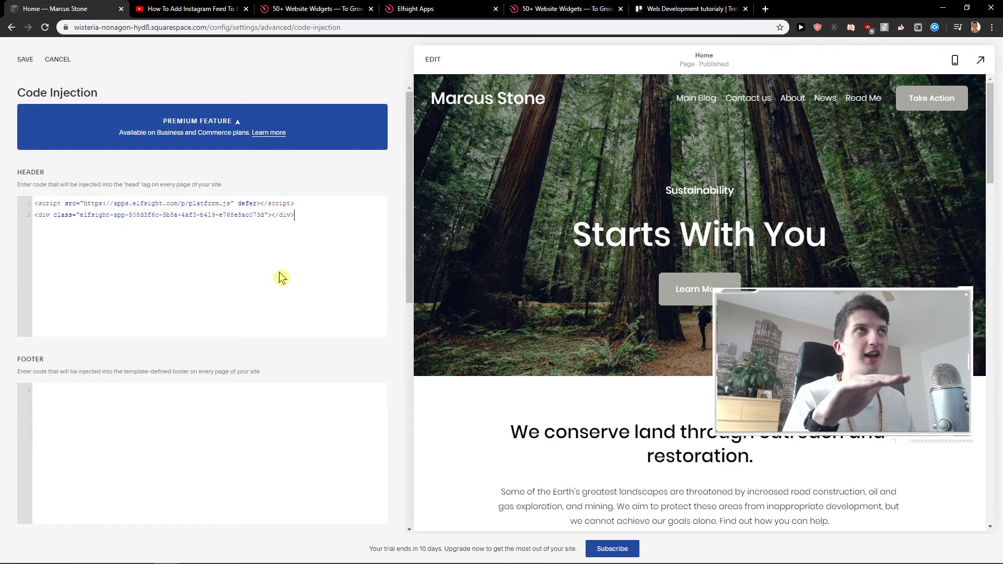
click(27, 60)
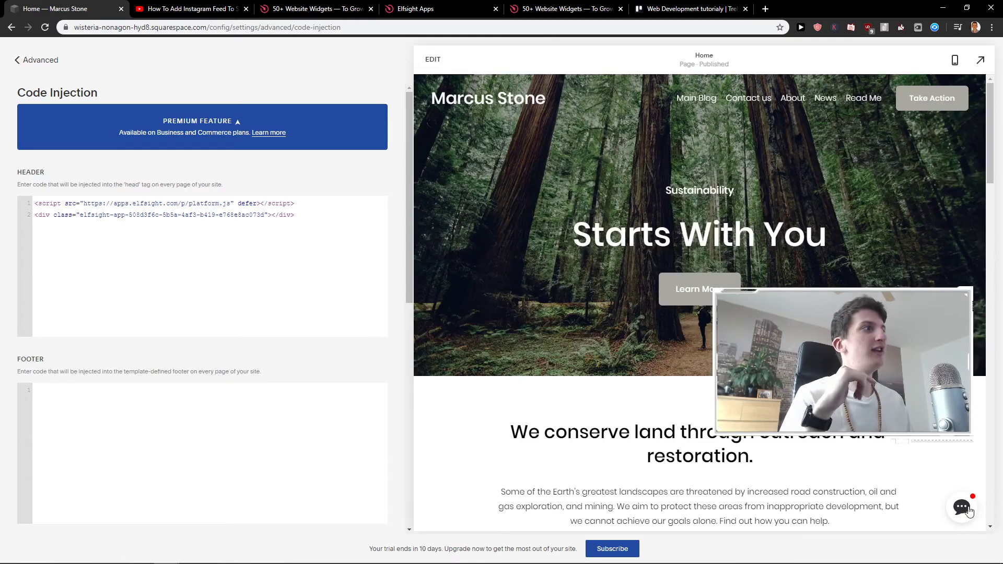
Check the chat popup's no-messengers warning and the home page preview
drag(818, 443, 948, 442)
click(433, 59)
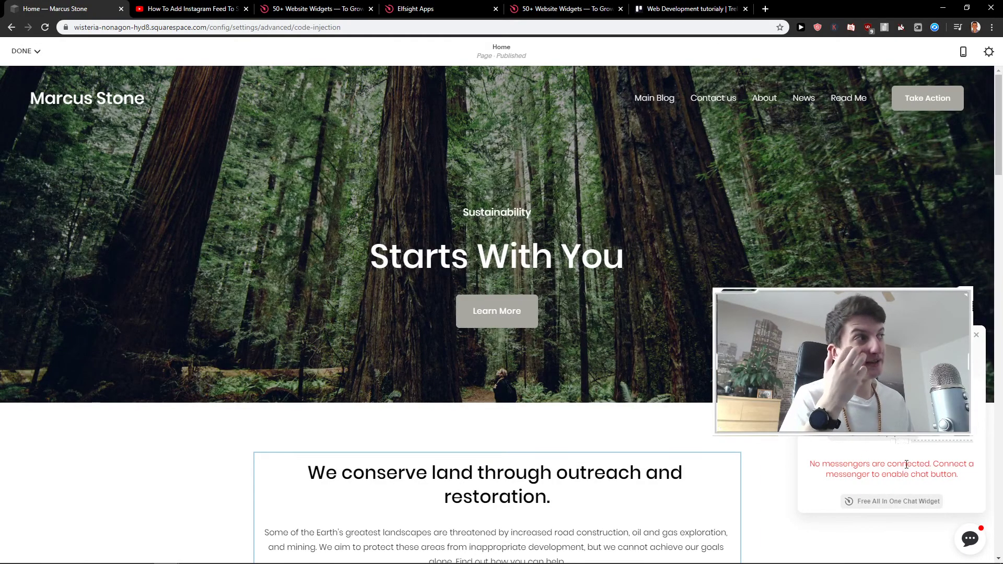
click(360, 7)
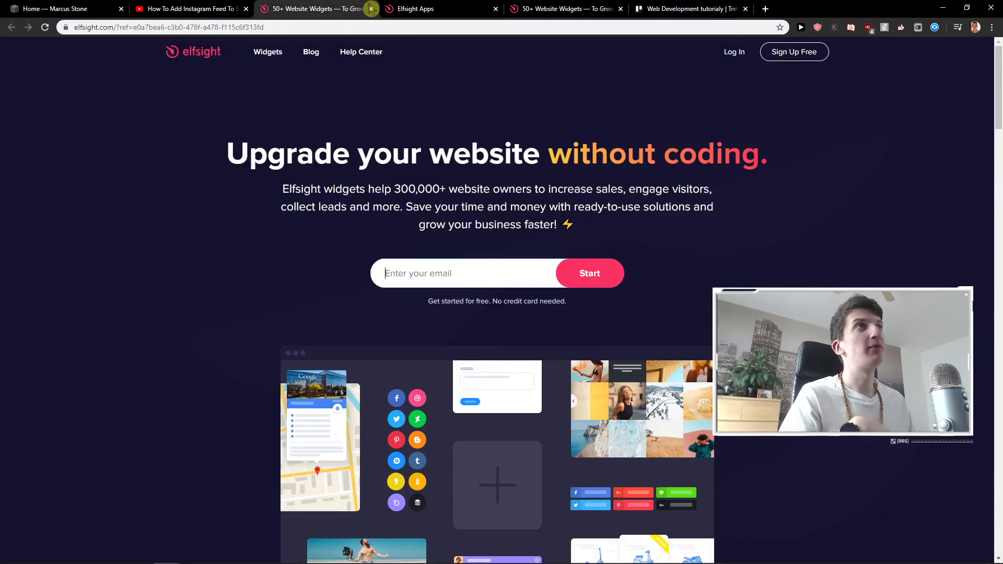
Close the add-widget dialog and remove the Untitled chat widget
click(403, 9)
click(679, 280)
click(678, 280)
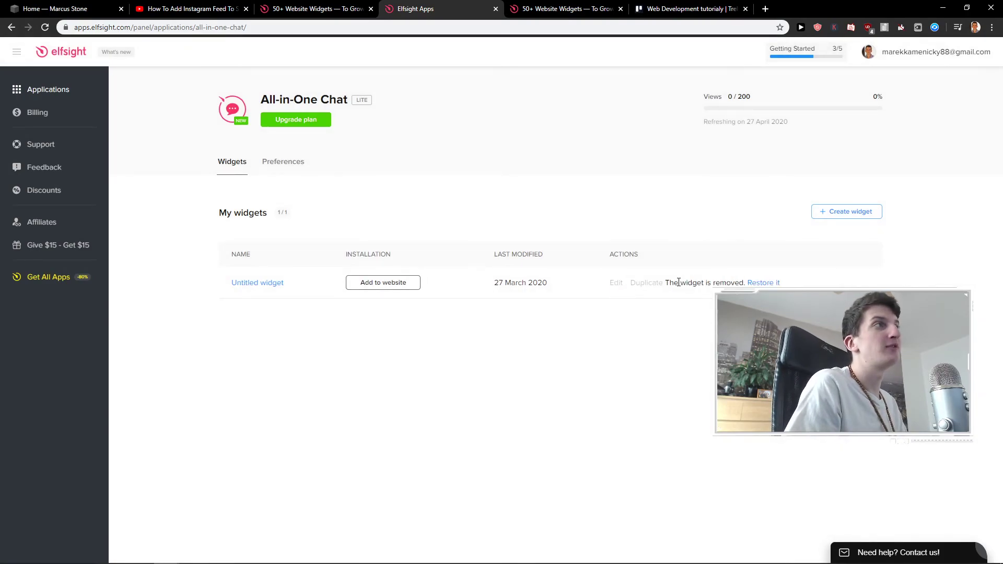
Search the application catalogue for 'chat' and scroll through the results
click(43, 92)
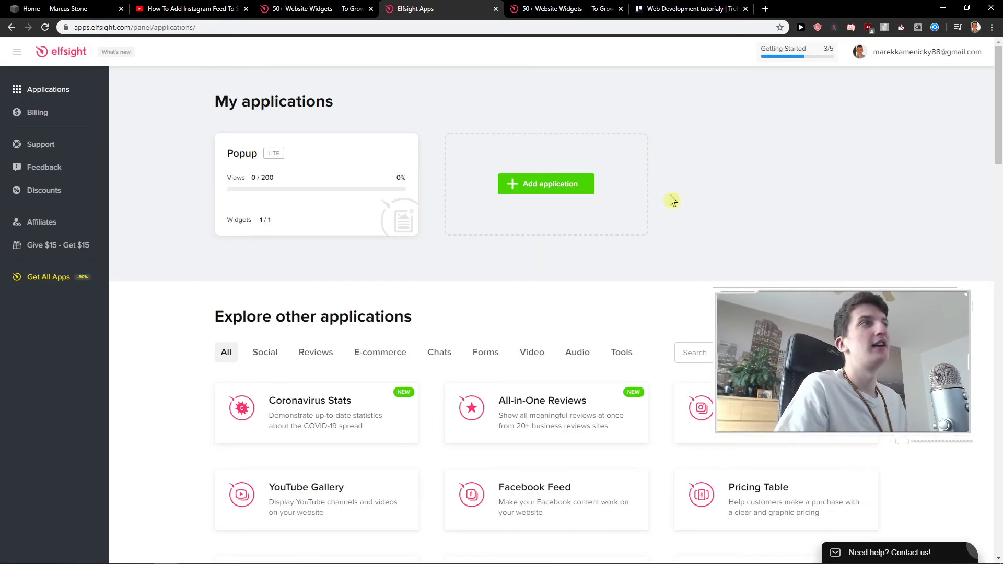
click(686, 352)
text(chat)
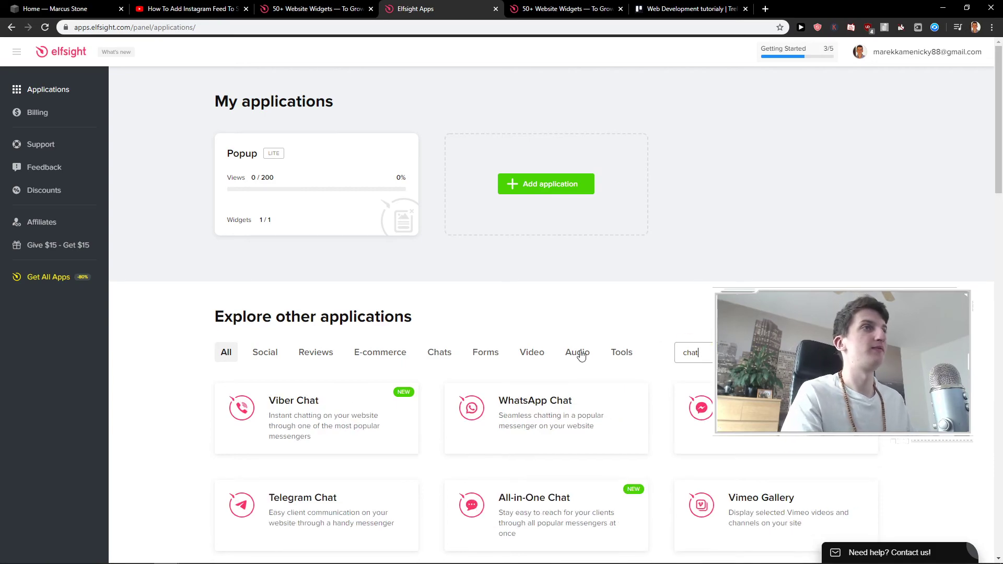
scroll(581, 355, down, 3)
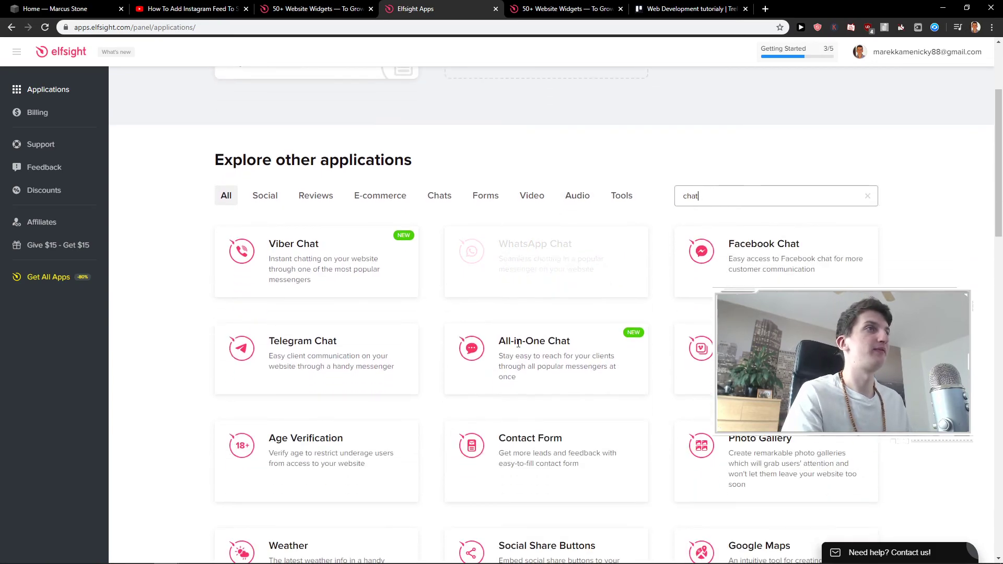
scroll(434, 355, down, 2)
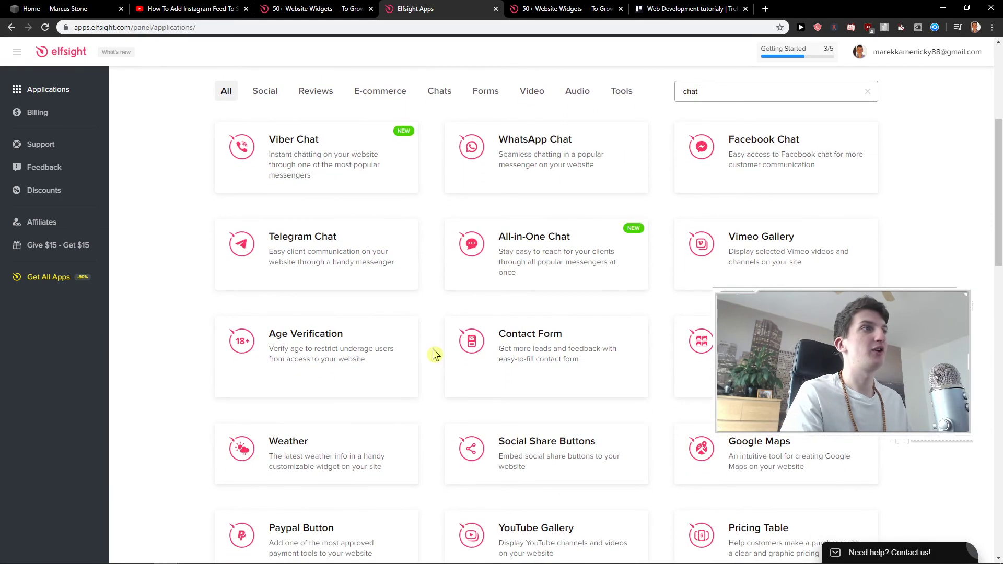